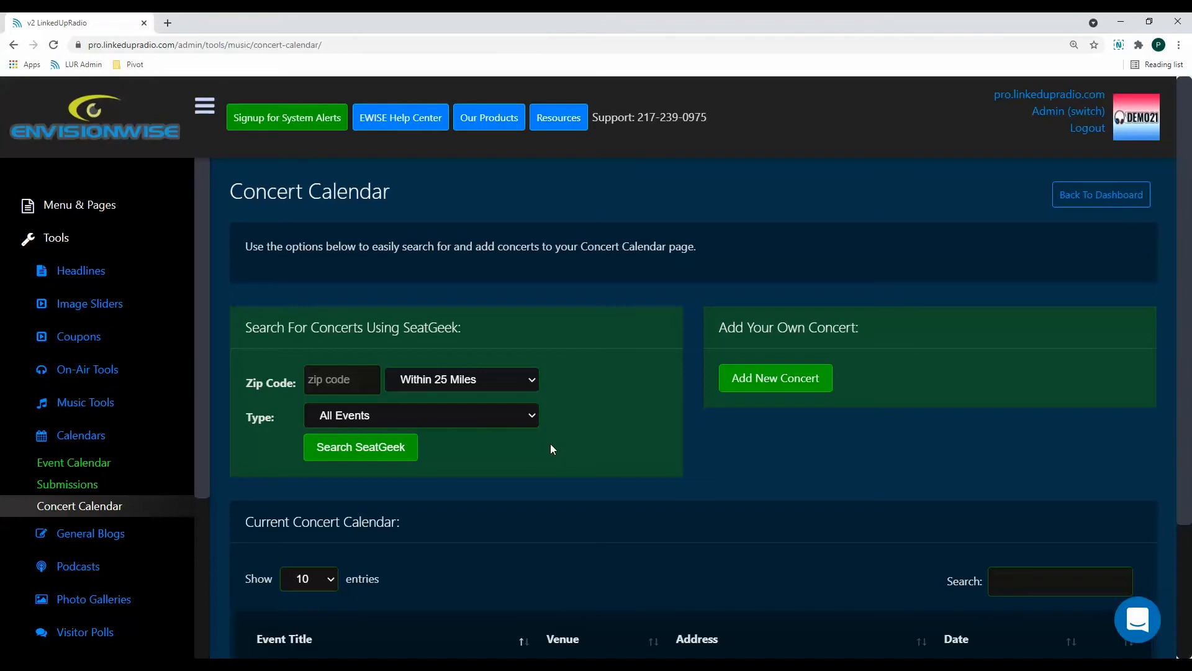
Search SeatGeek for all event types within 25 miles of zip code 61874
click(340, 380)
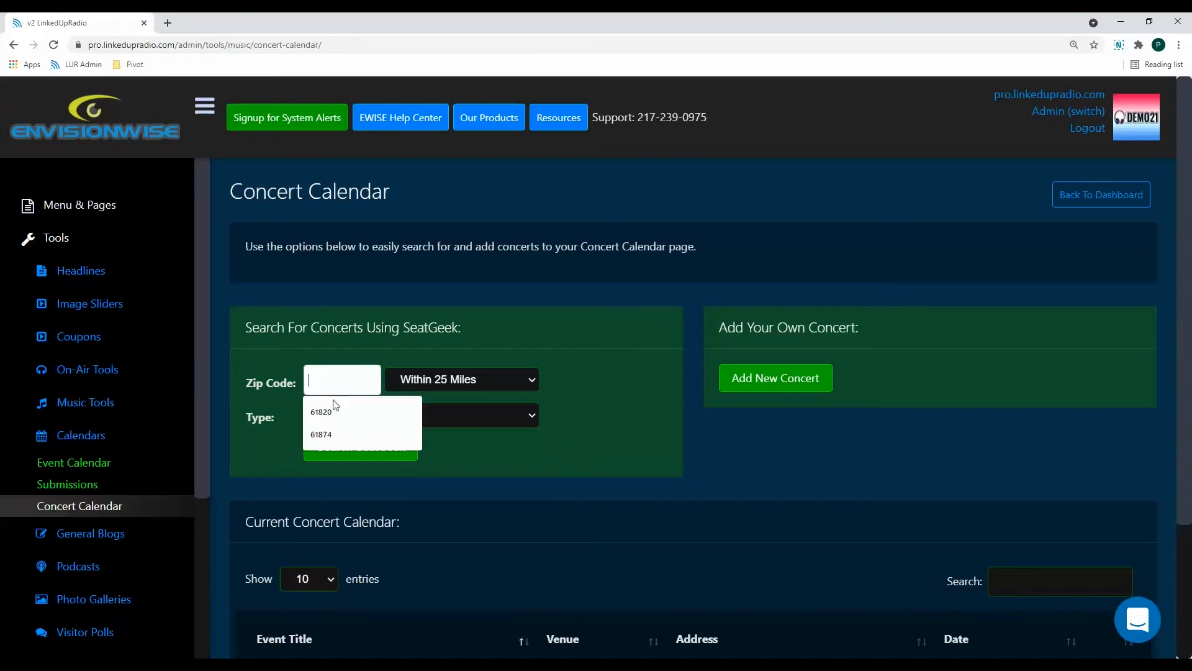
click(332, 434)
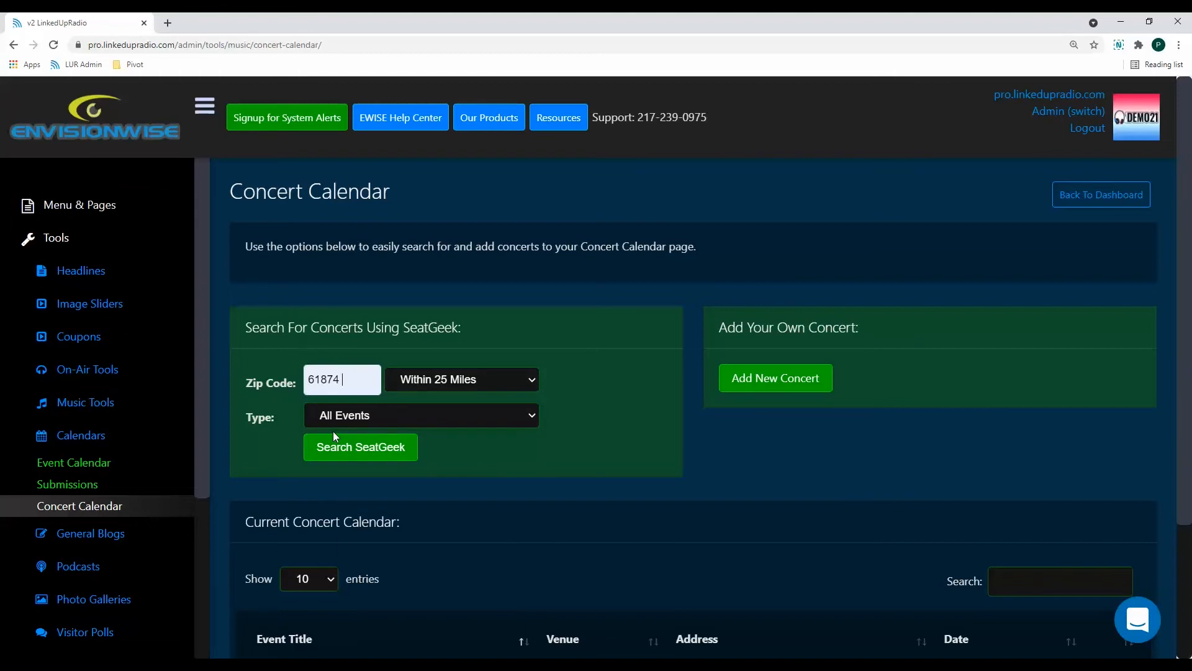
click(488, 381)
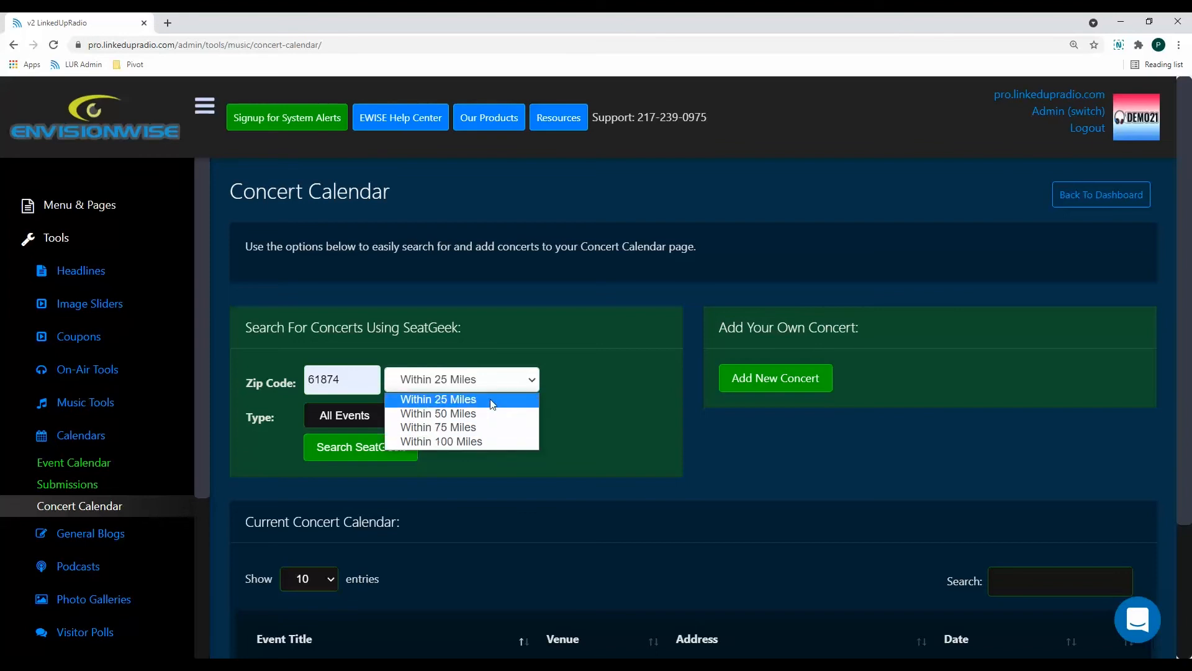
click(493, 404)
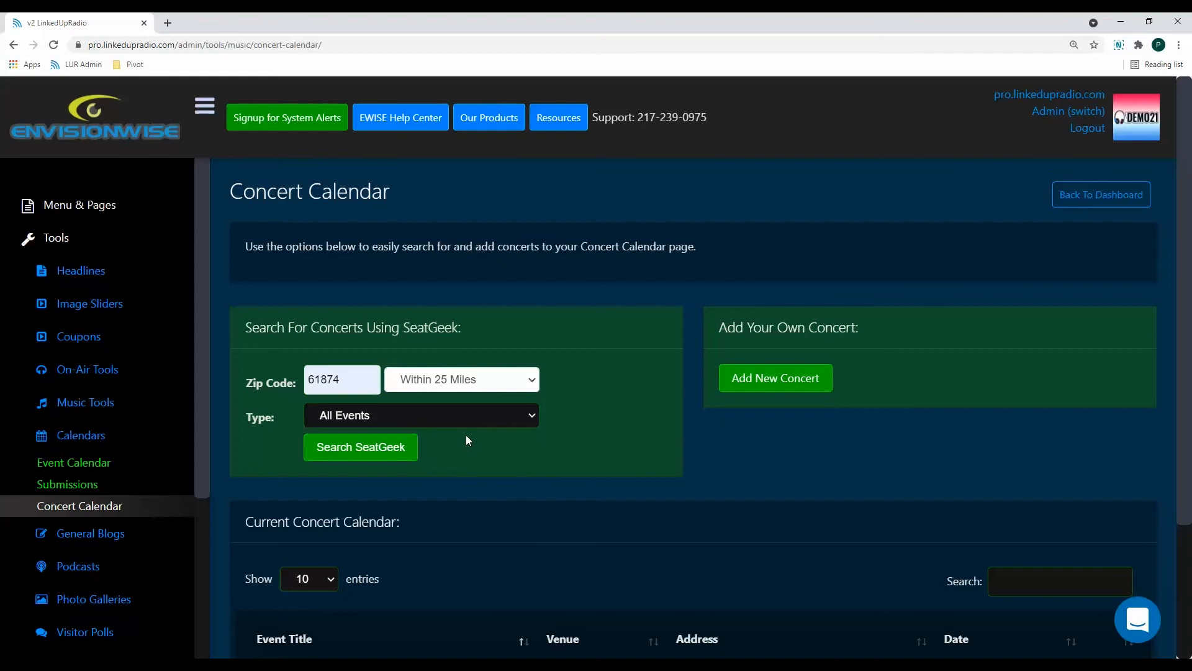
click(469, 415)
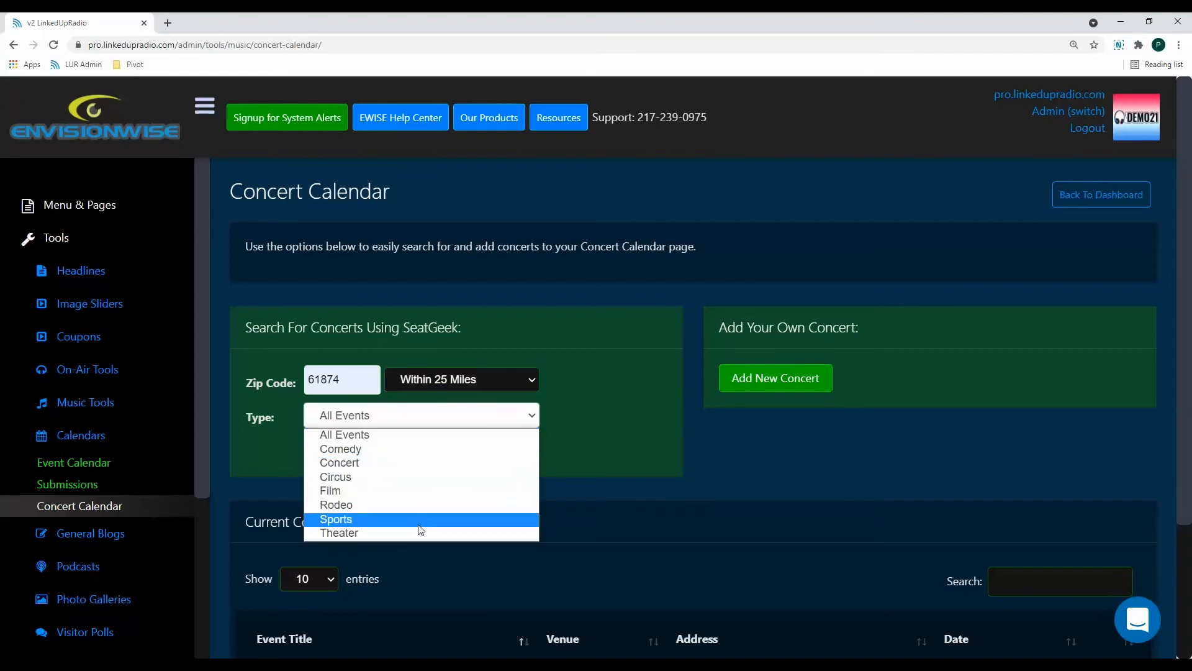
click(438, 433)
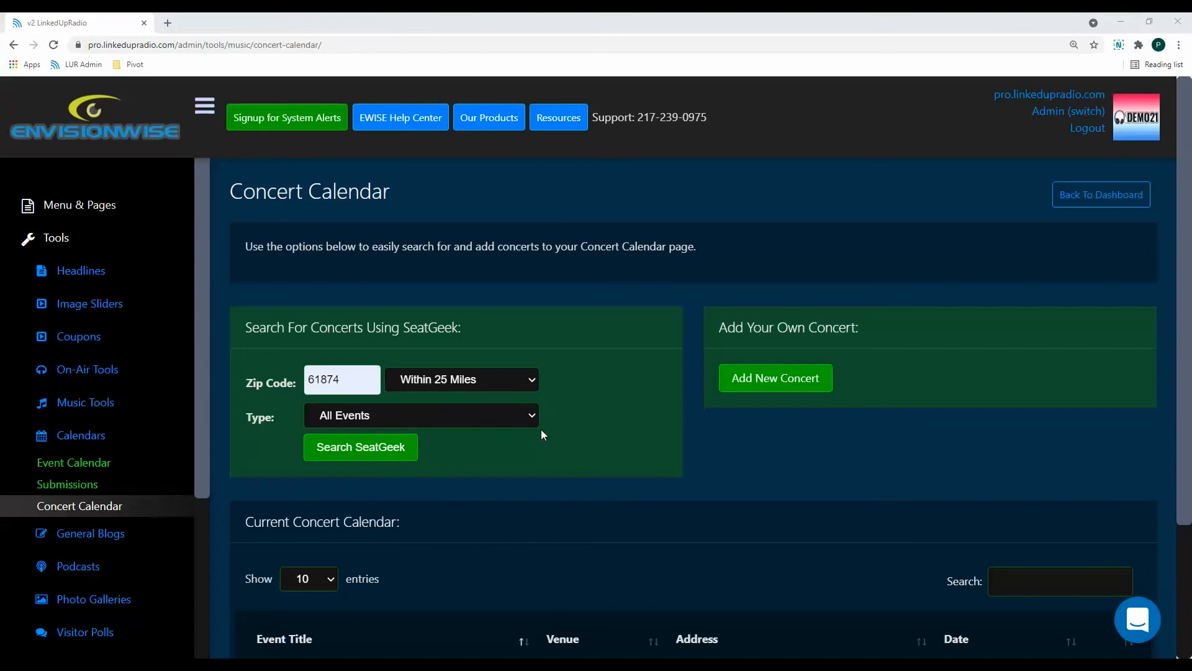
click(390, 449)
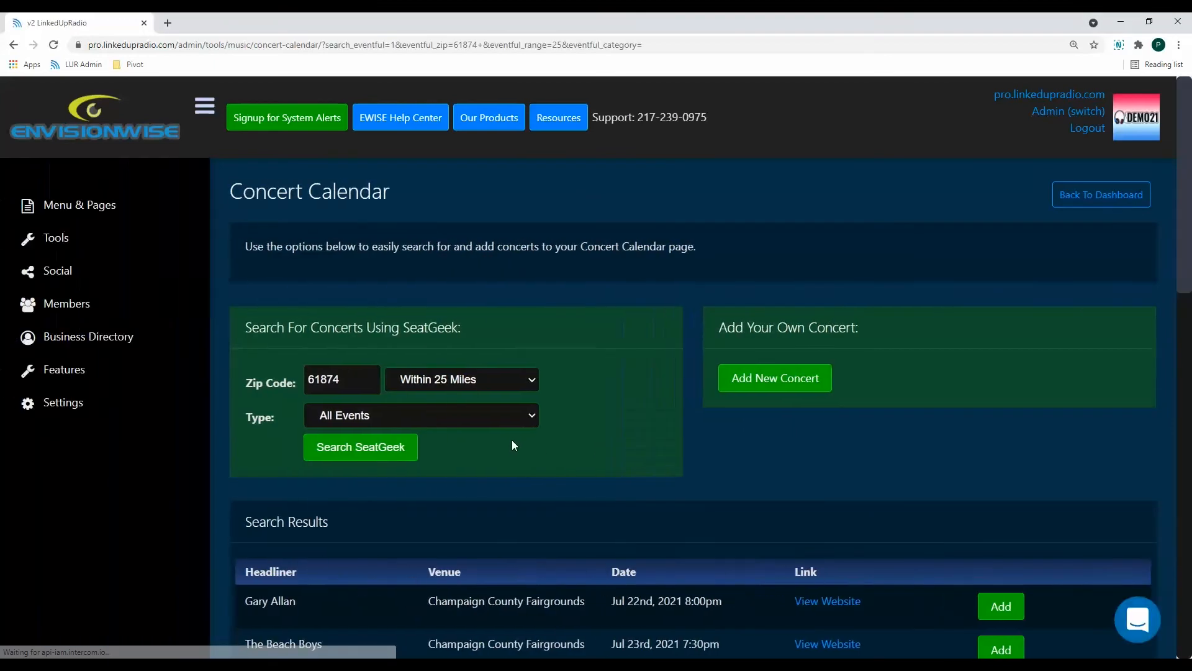
Add The Beach Boys concert from the search results and check the current concert calendar list
scroll(848, 453, down, 5)
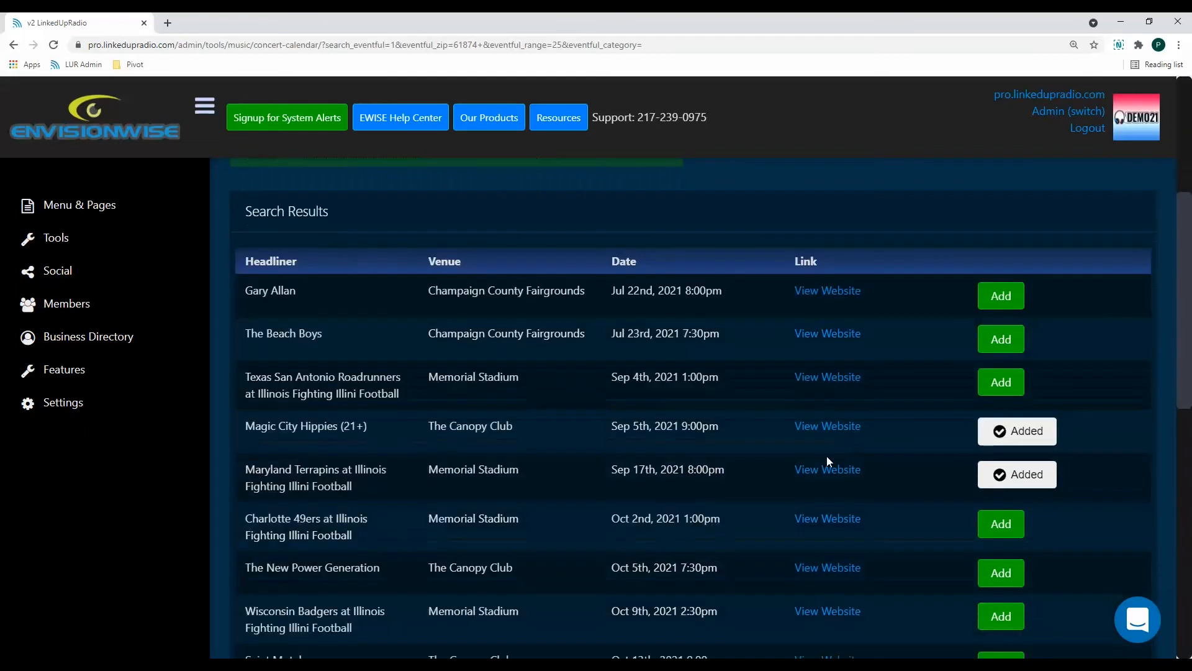
scroll(828, 460, down, 1)
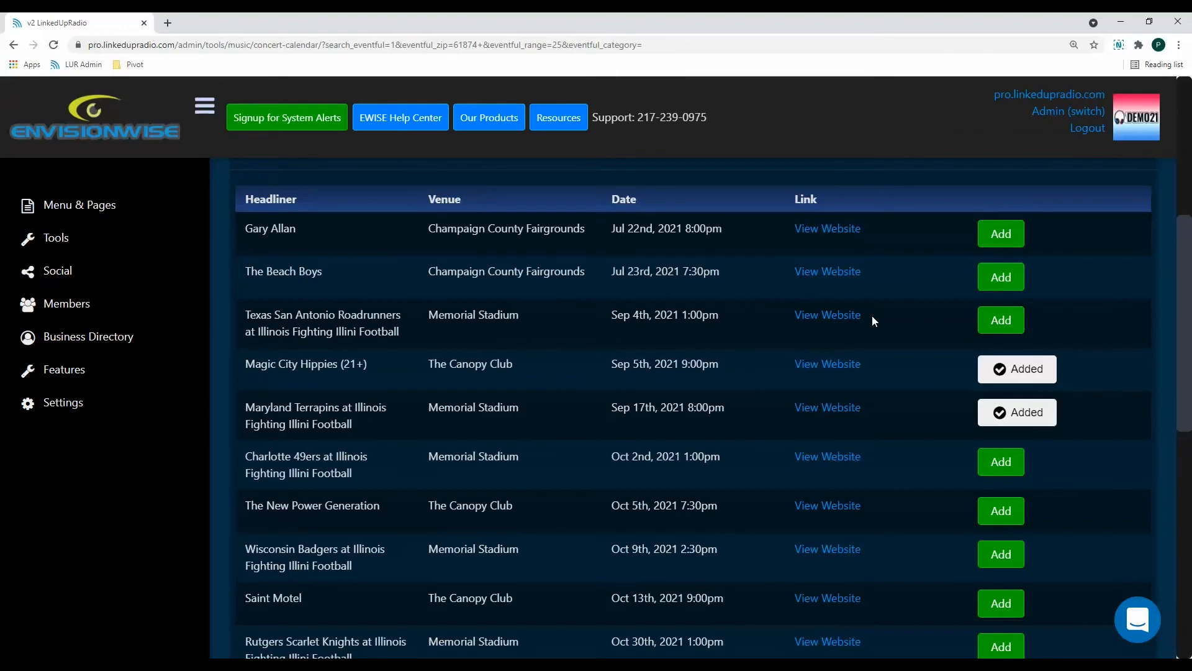
click(1002, 277)
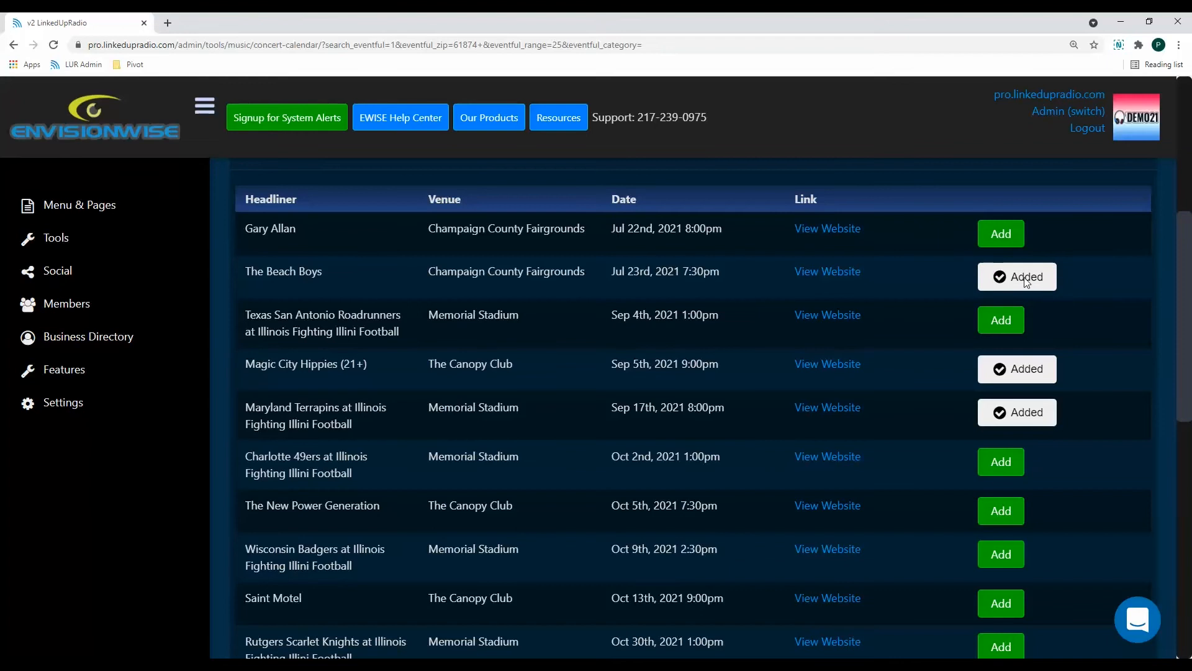
scroll(901, 313, down, 10)
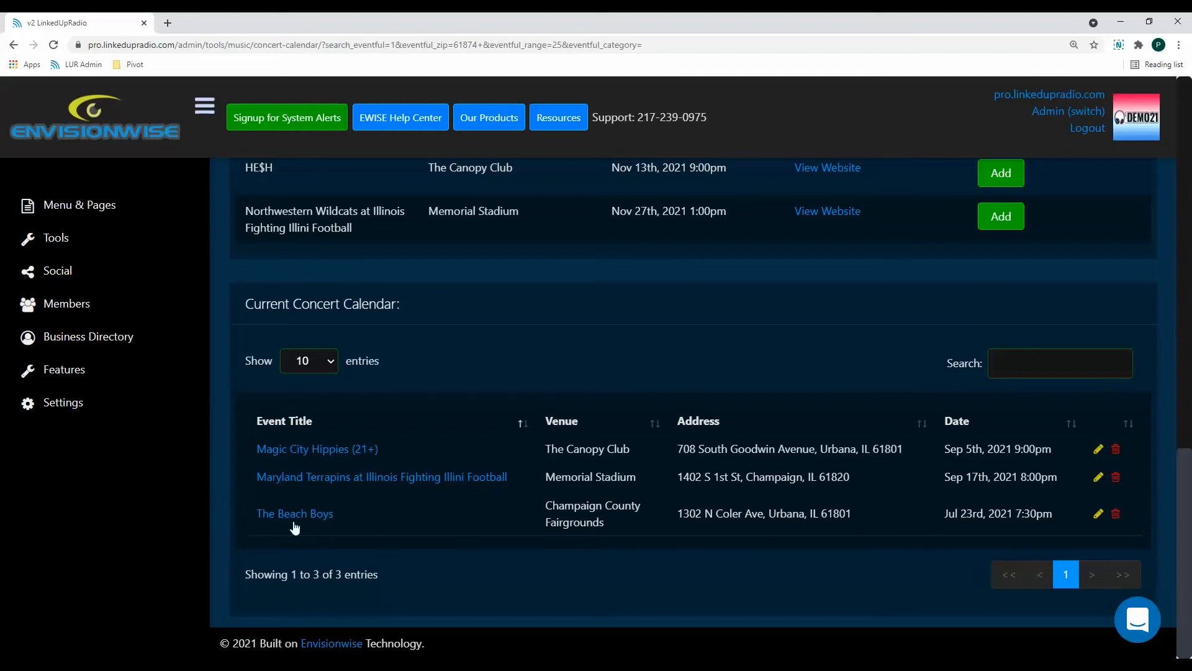
Examine the fields of the form for adding your own concert and return to the Concert Calendar tool without adding one
scroll(690, 529, up, 8)
scroll(679, 525, up, 8)
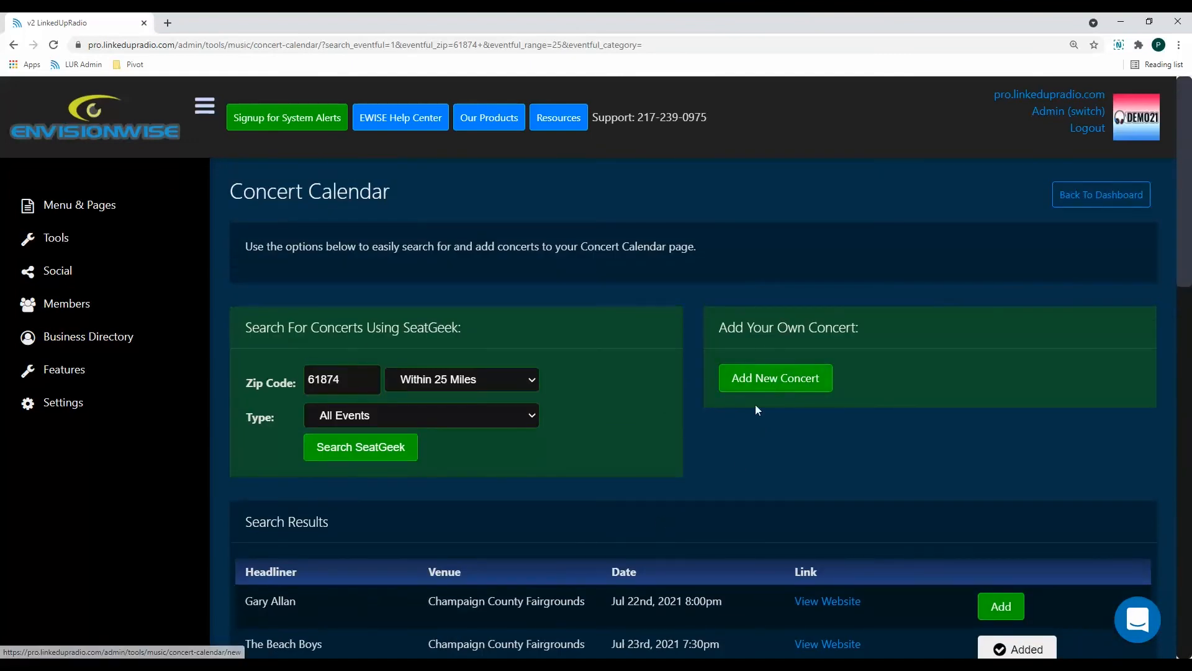
click(764, 389)
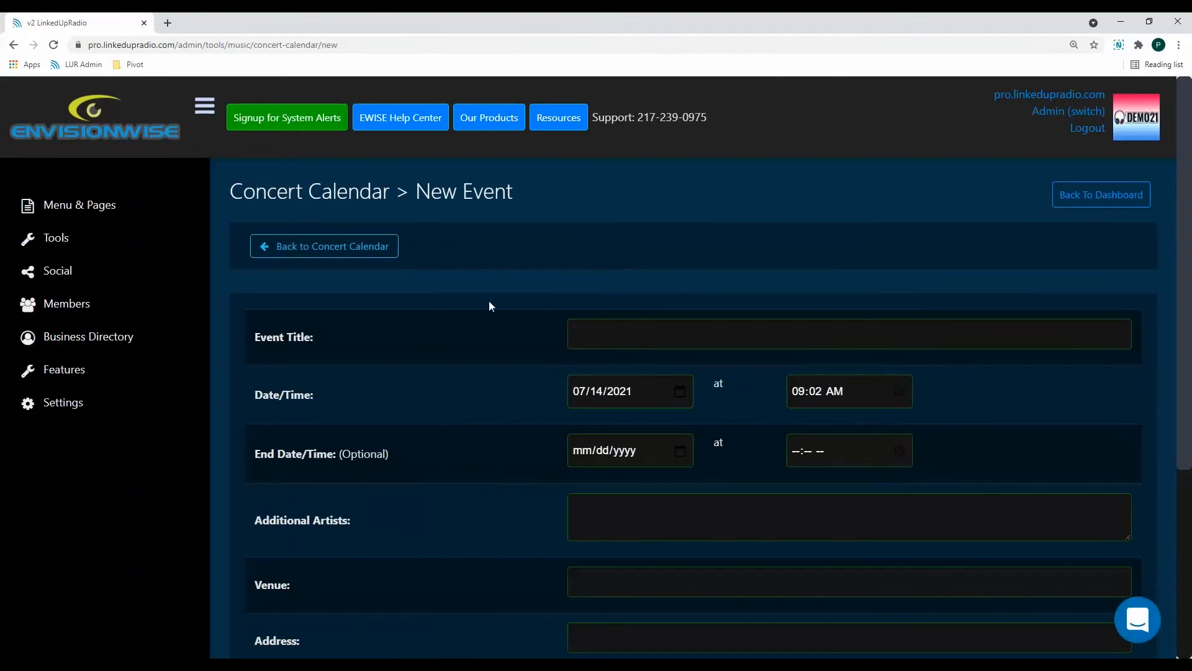
scroll(460, 452, down, 1)
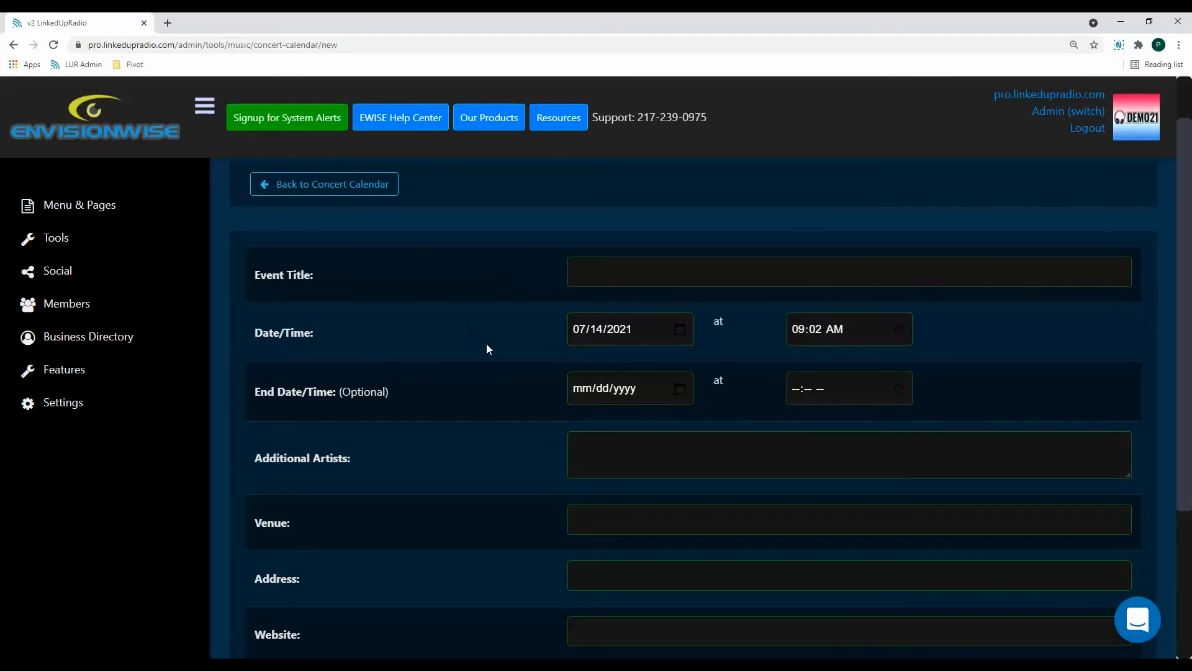
scroll(468, 414, down, 2)
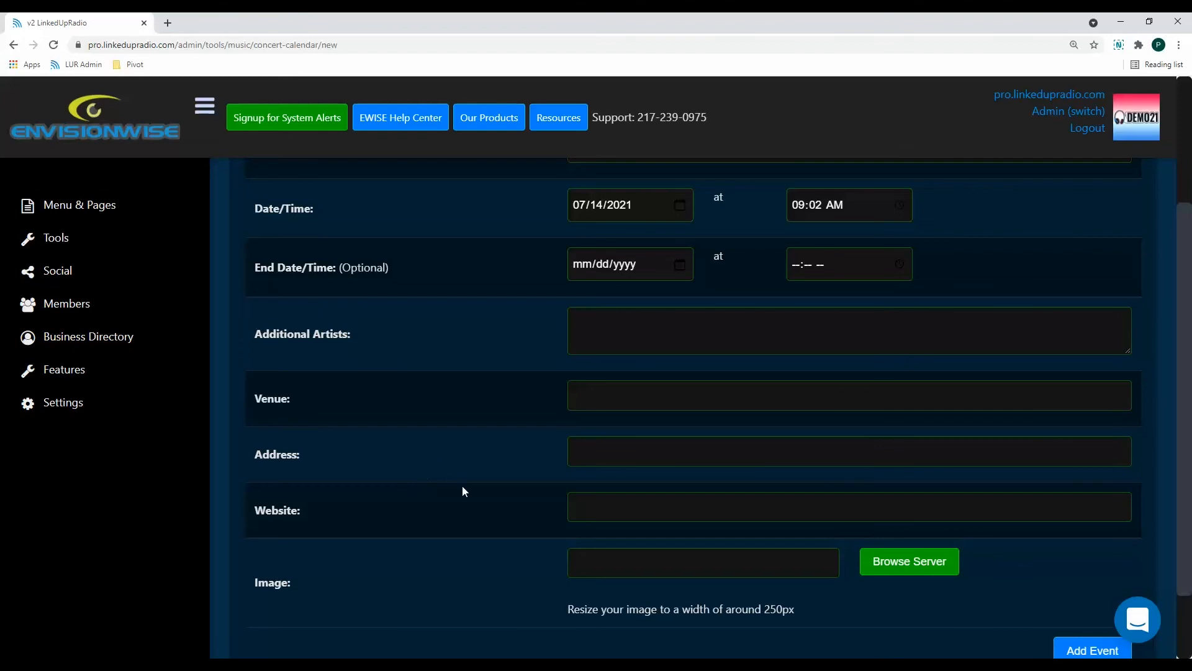
scroll(456, 499, down, 1)
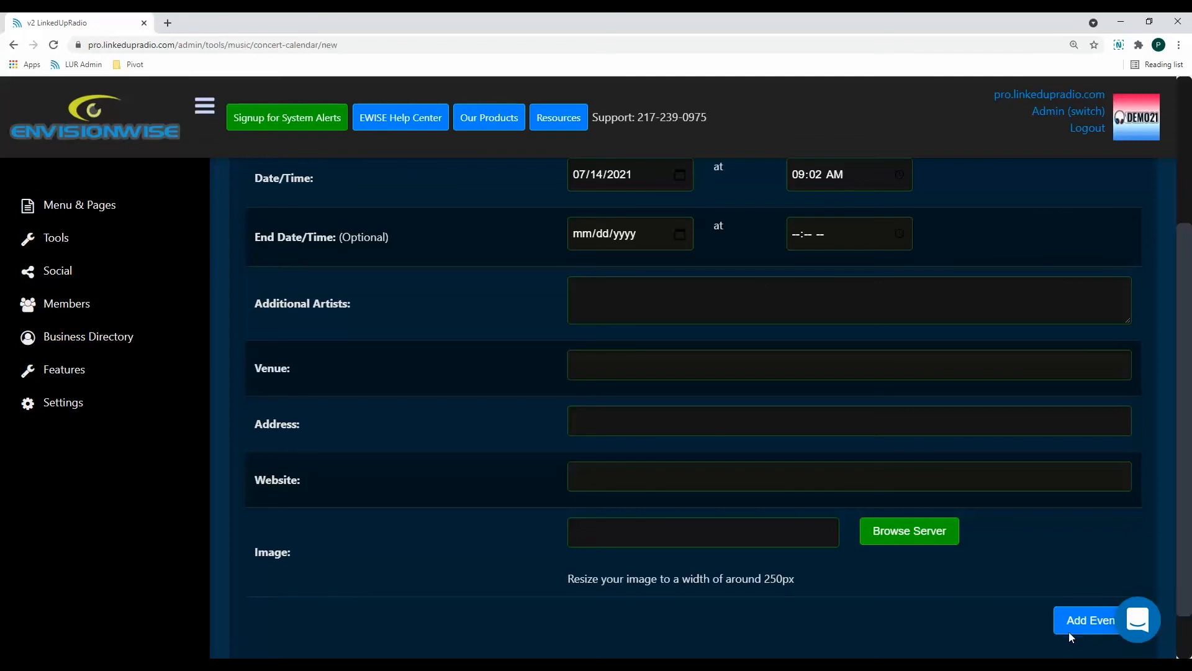
scroll(998, 593, down, 2)
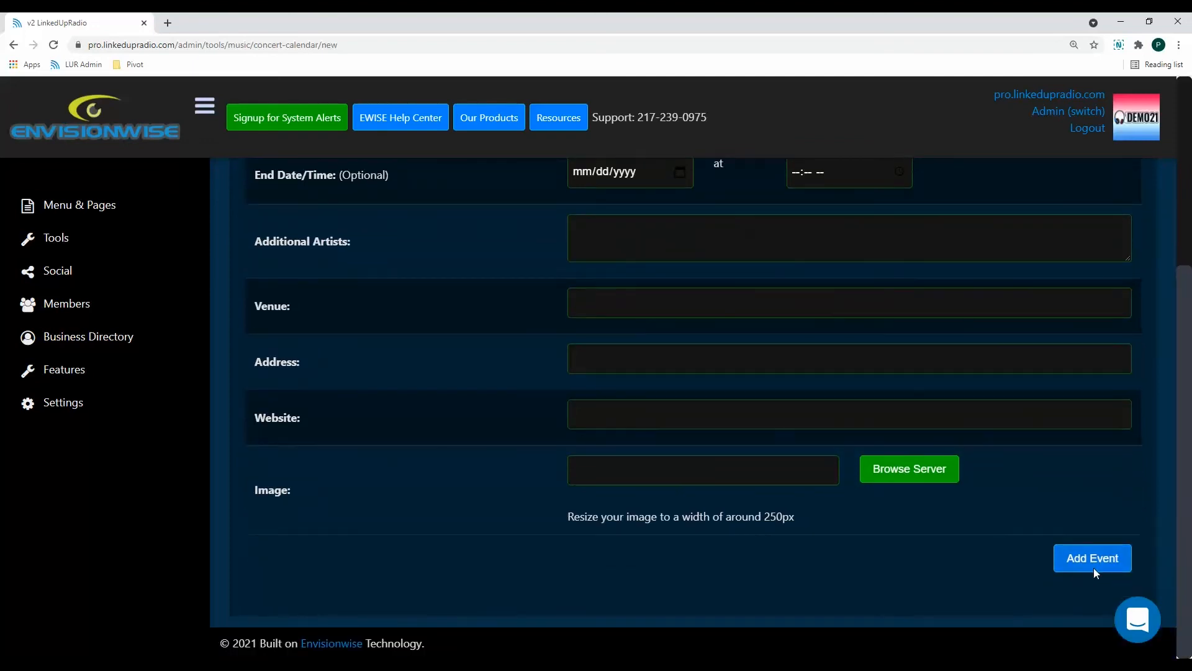
scroll(1093, 567, up, 9)
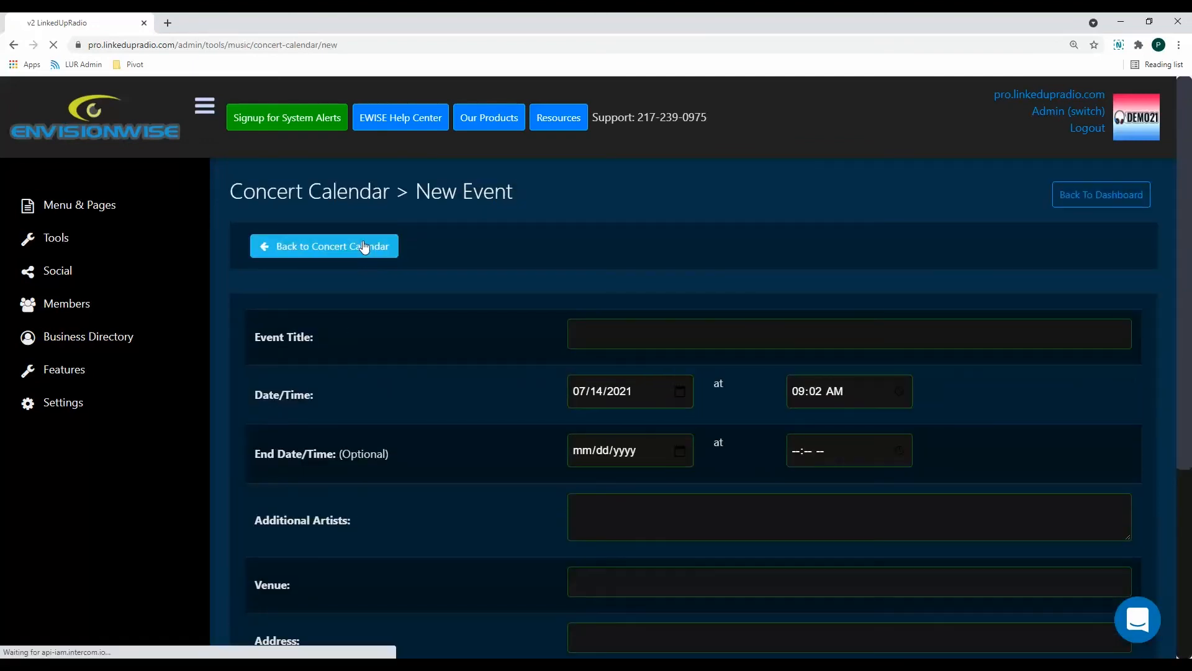
click(363, 246)
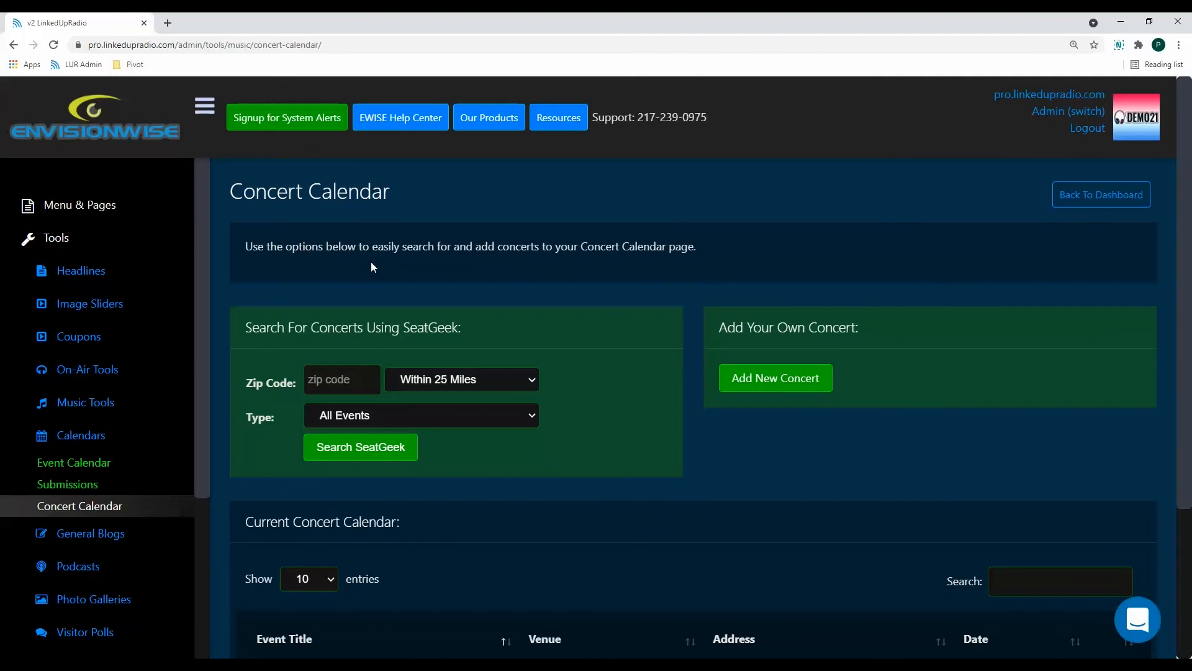
Open the station's public website and view the listed concerts on its Community Concert Calendar page
click(1032, 96)
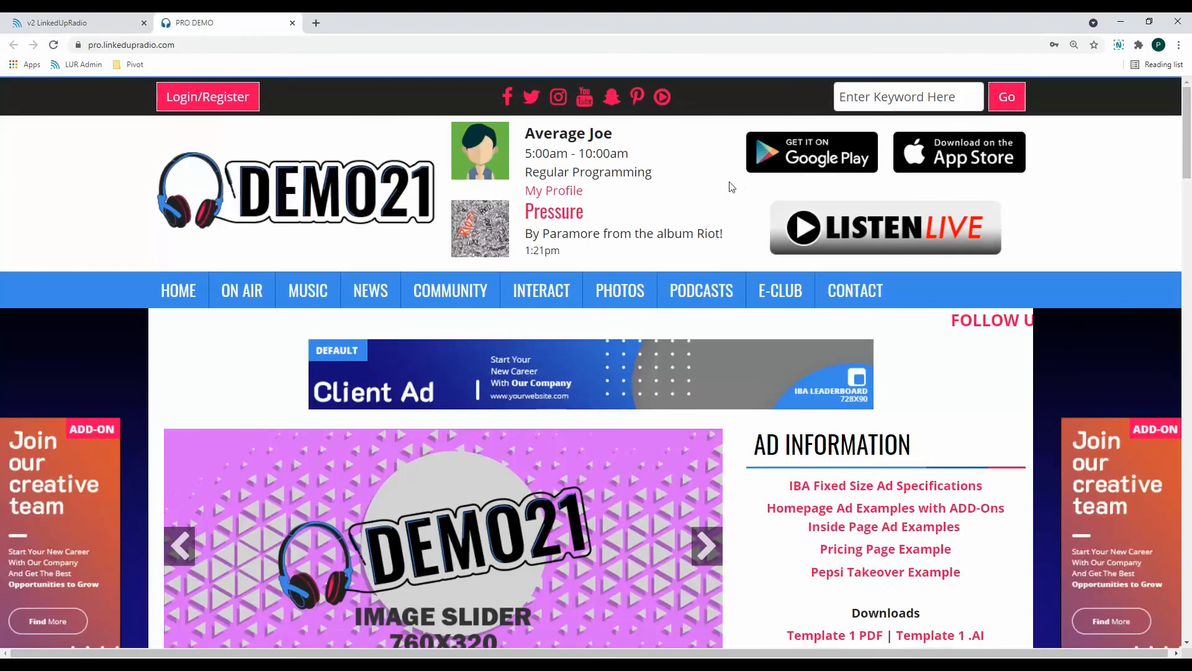
mouse_move(473, 292)
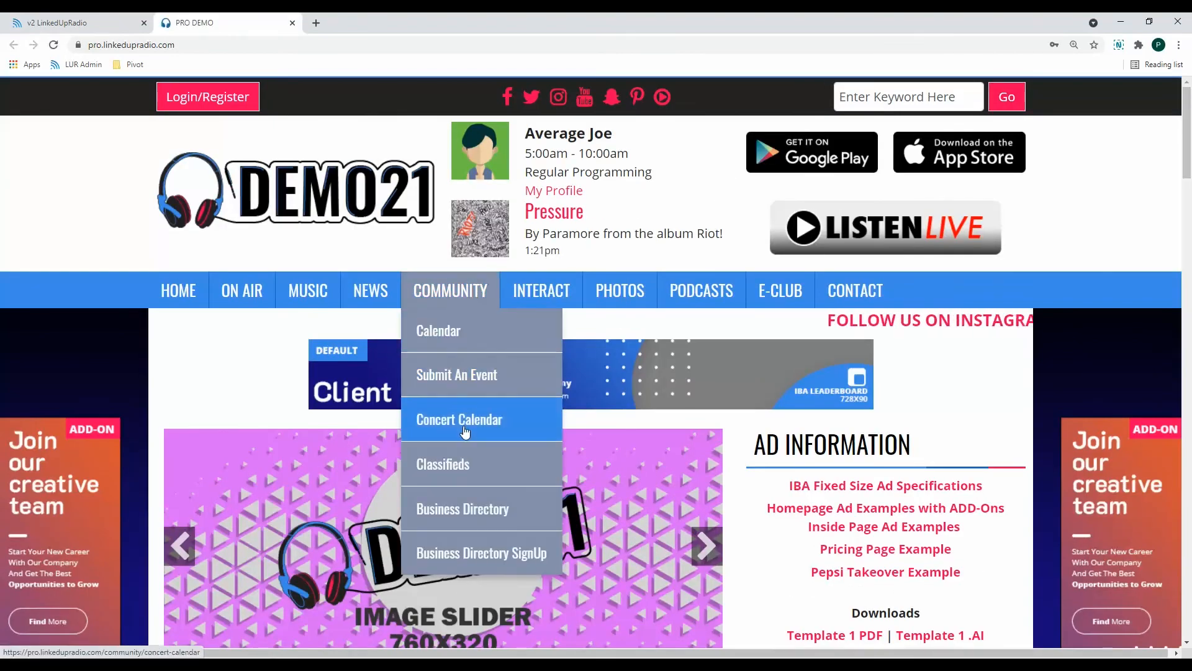
click(520, 435)
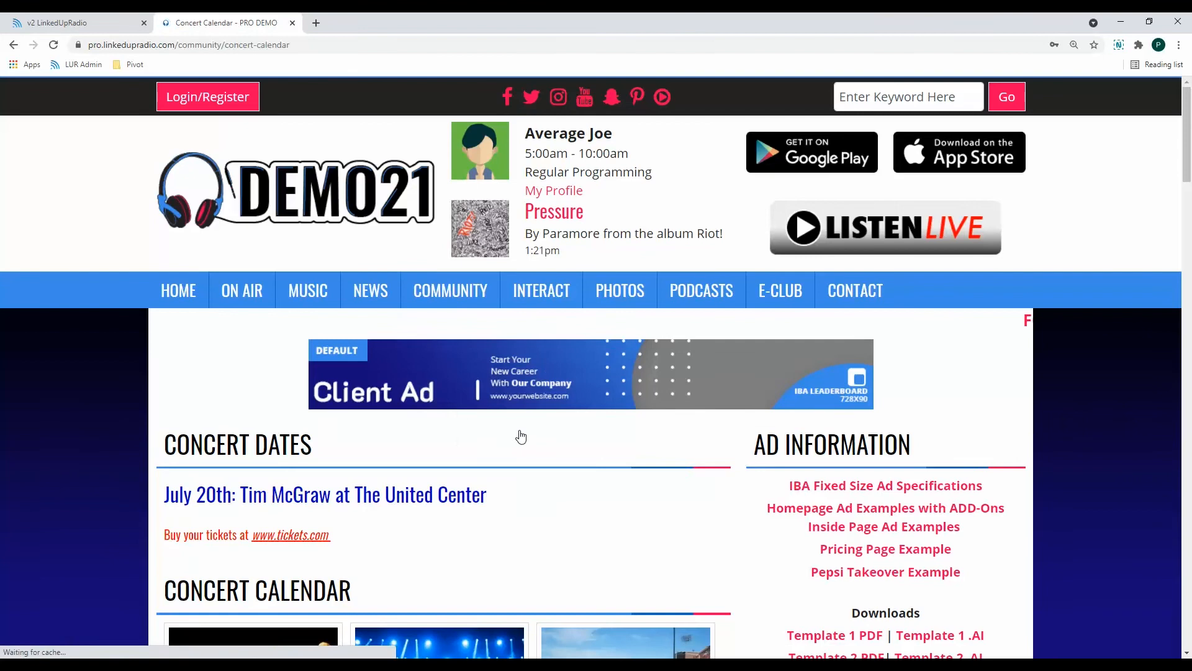
scroll(687, 462, down, 6)
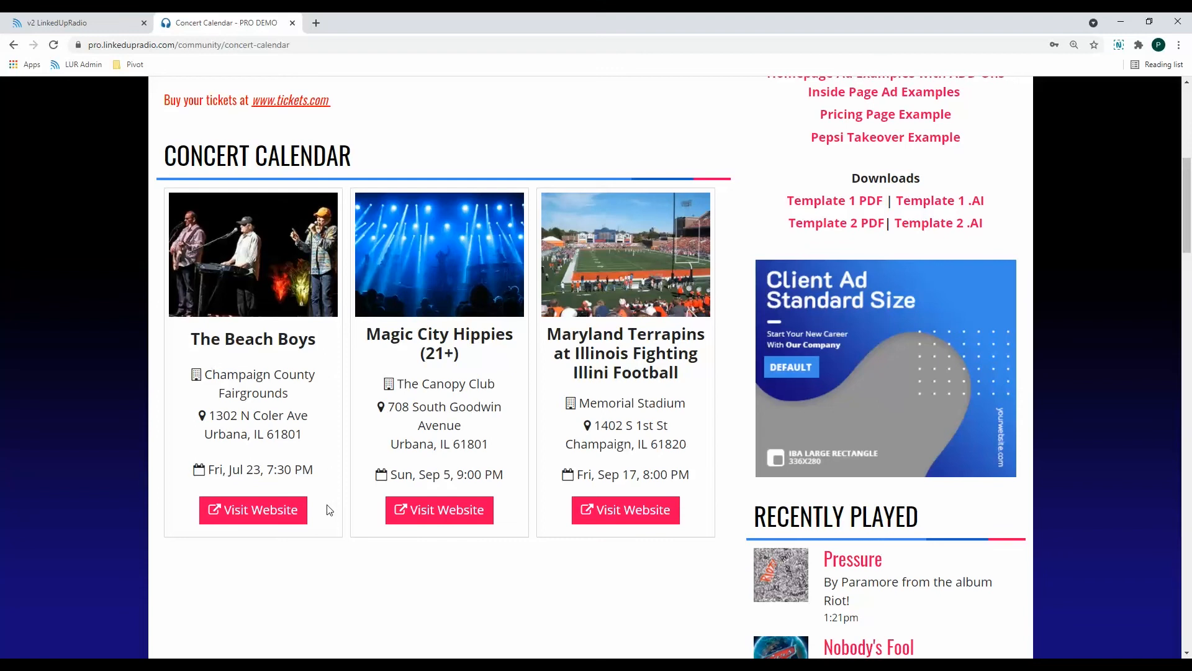
Visit The Beach Boys concert's linked website and look through the ticket listings at the venue
click(261, 508)
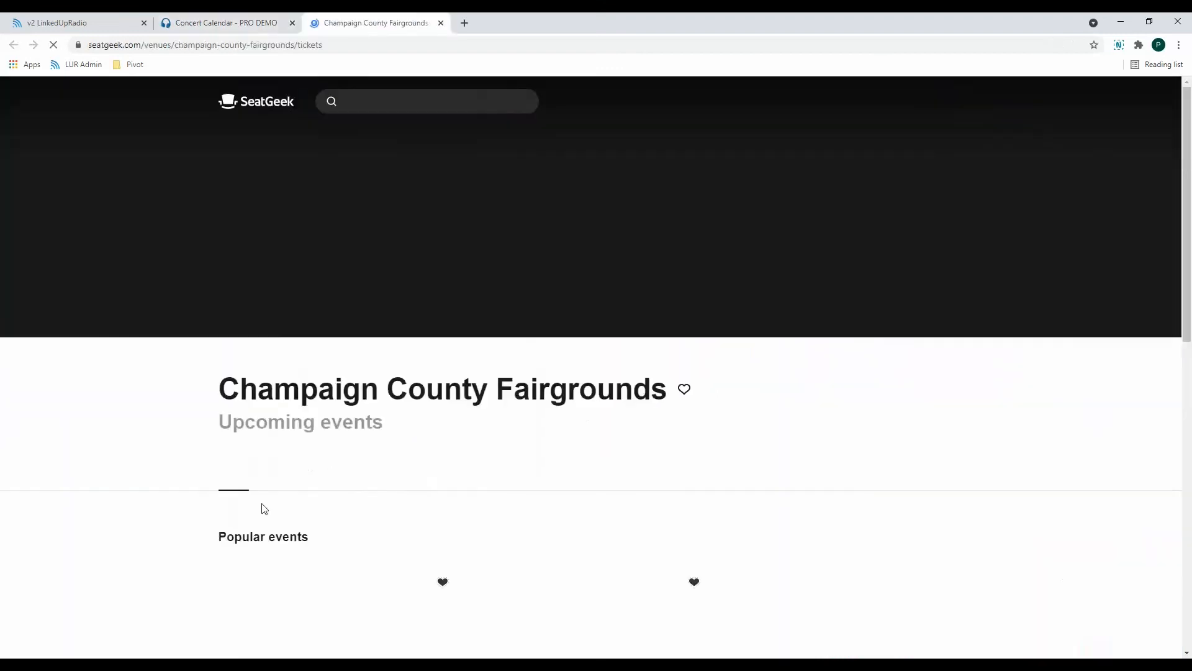
scroll(476, 425, down, 5)
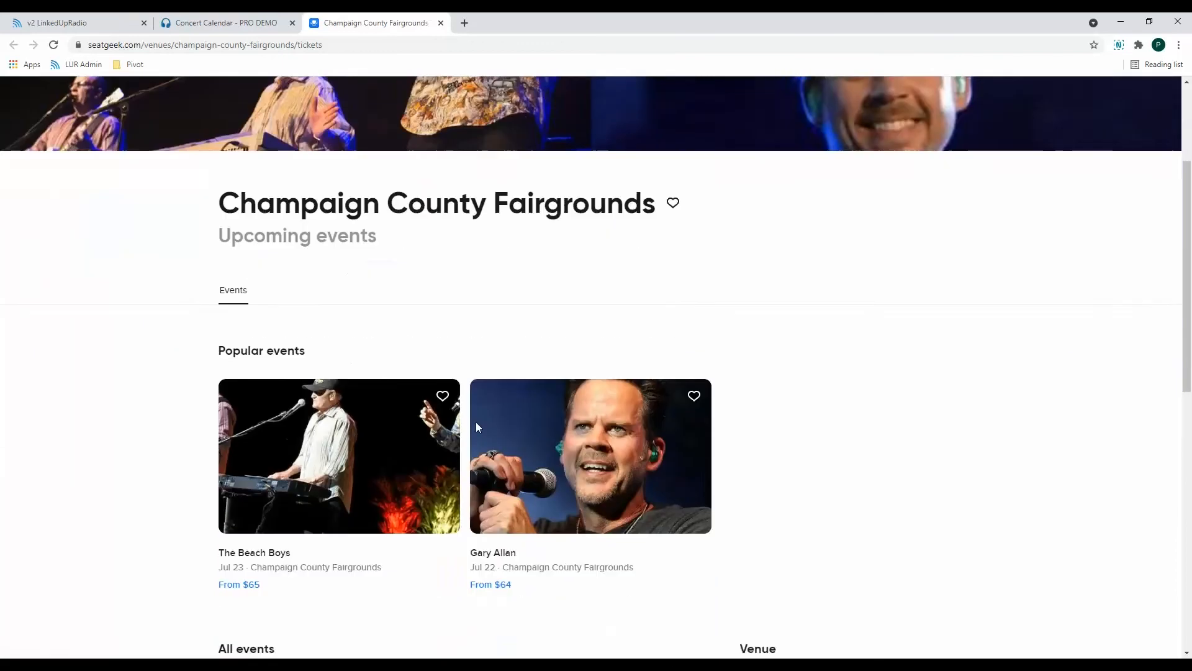
scroll(461, 440, down, 1)
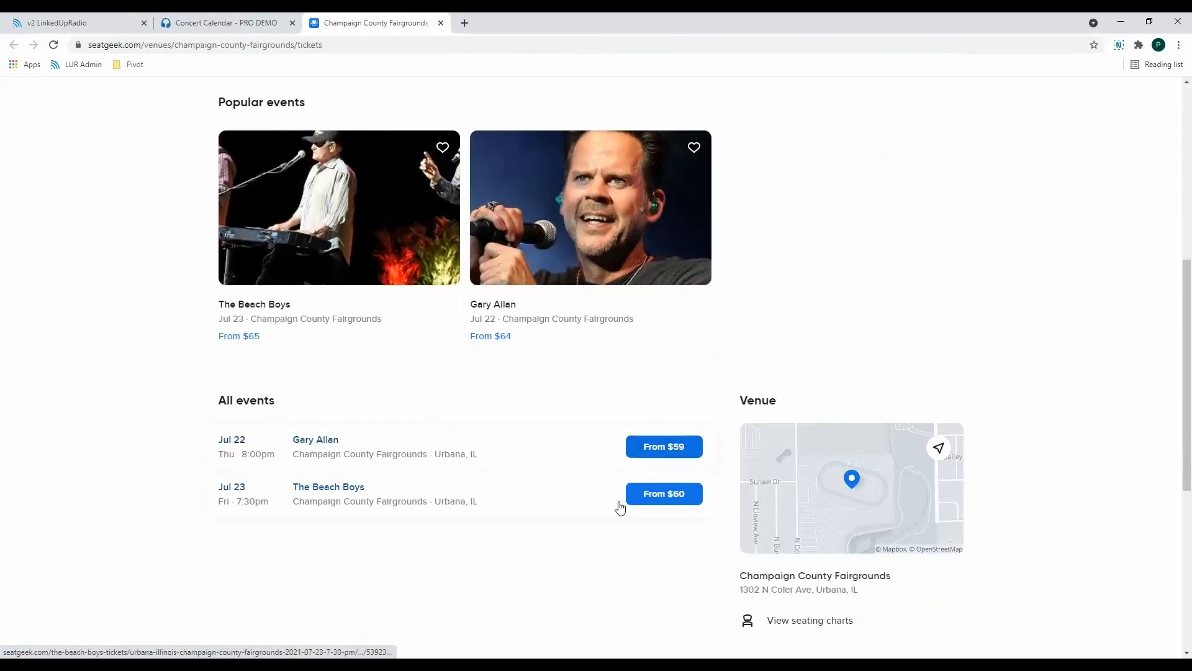
scroll(134, 248, up, 7)
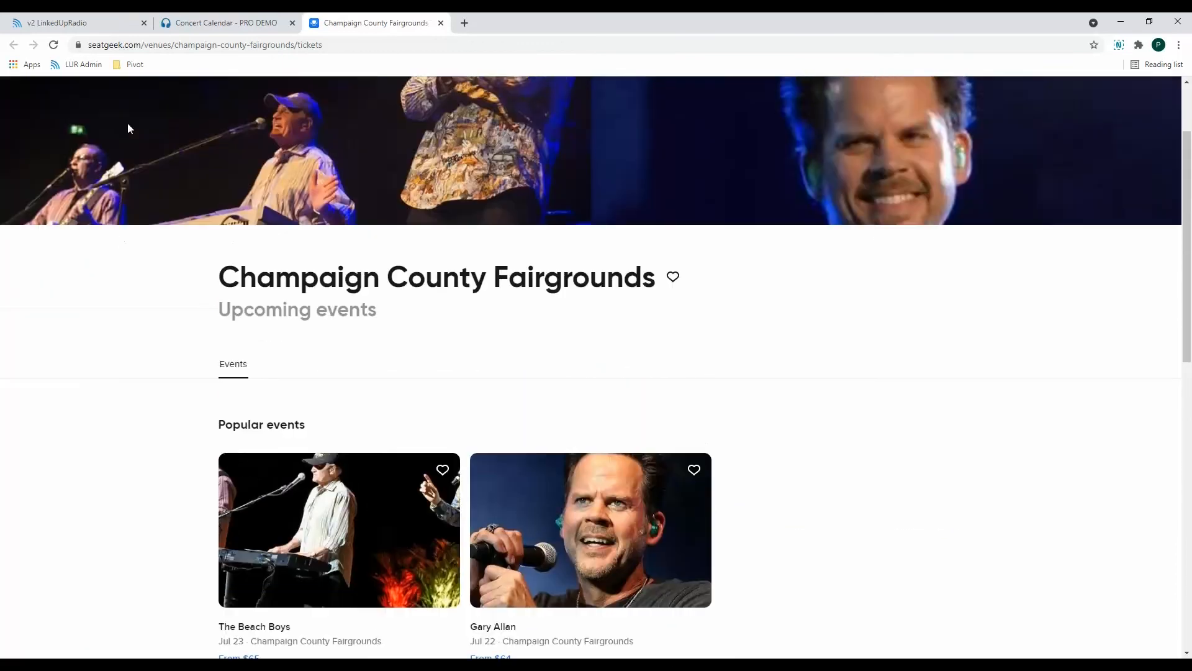
Return to the admin site and open the Community page's Concert Calendar subpage for editing
click(54, 22)
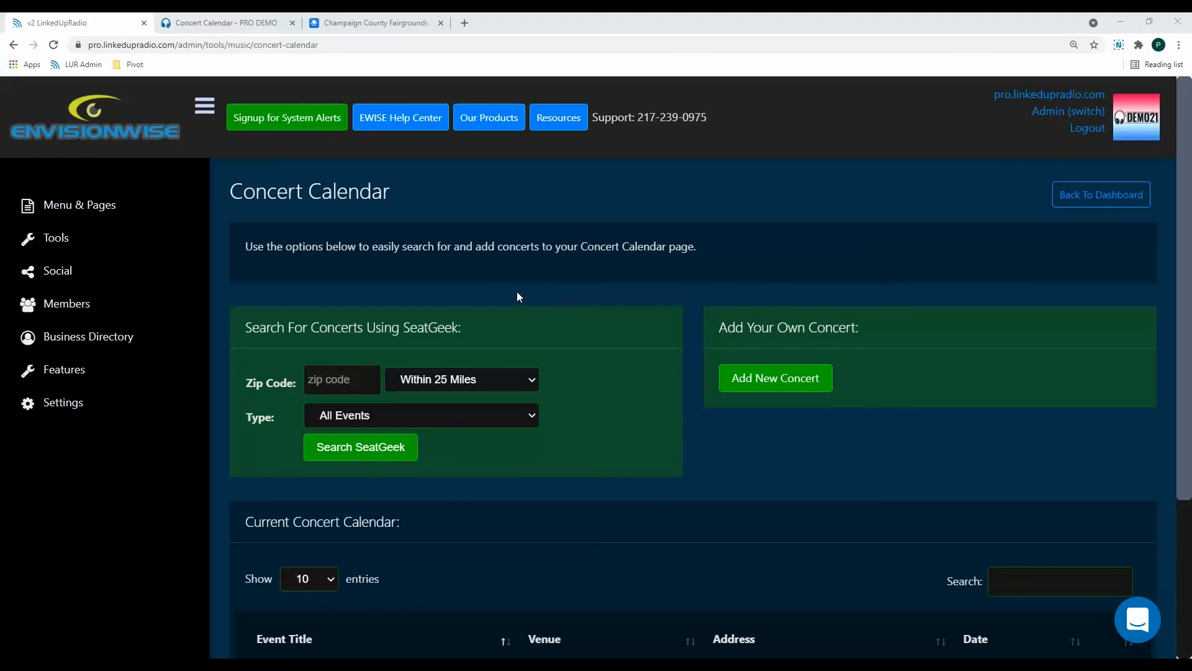
click(140, 214)
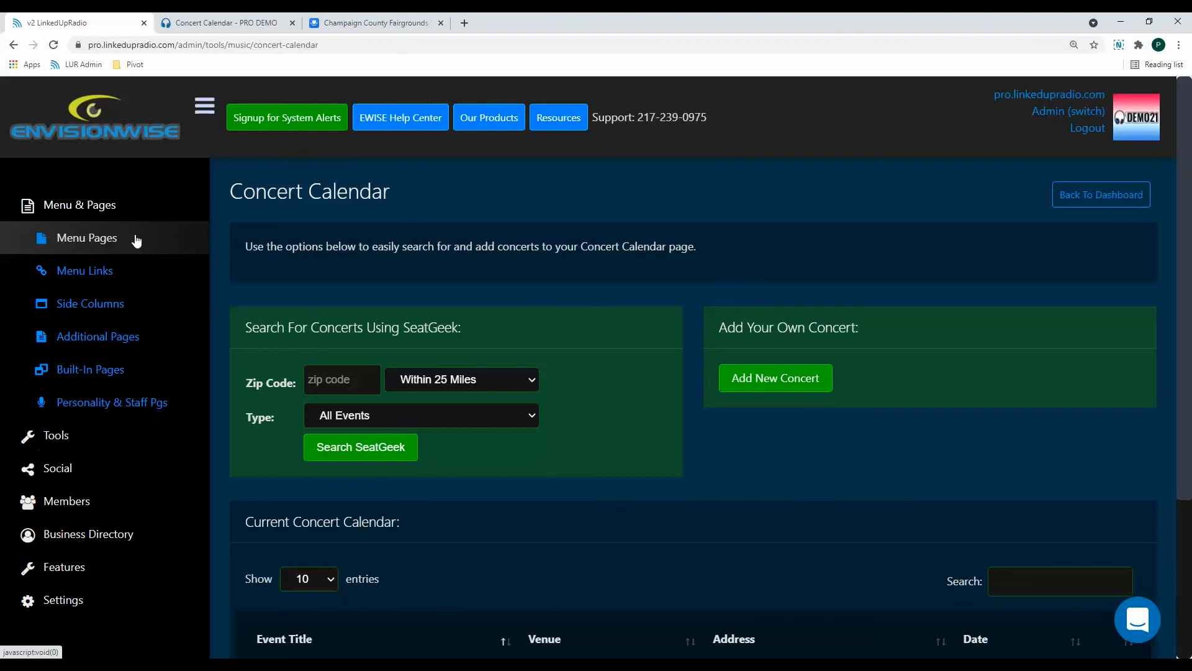
click(136, 239)
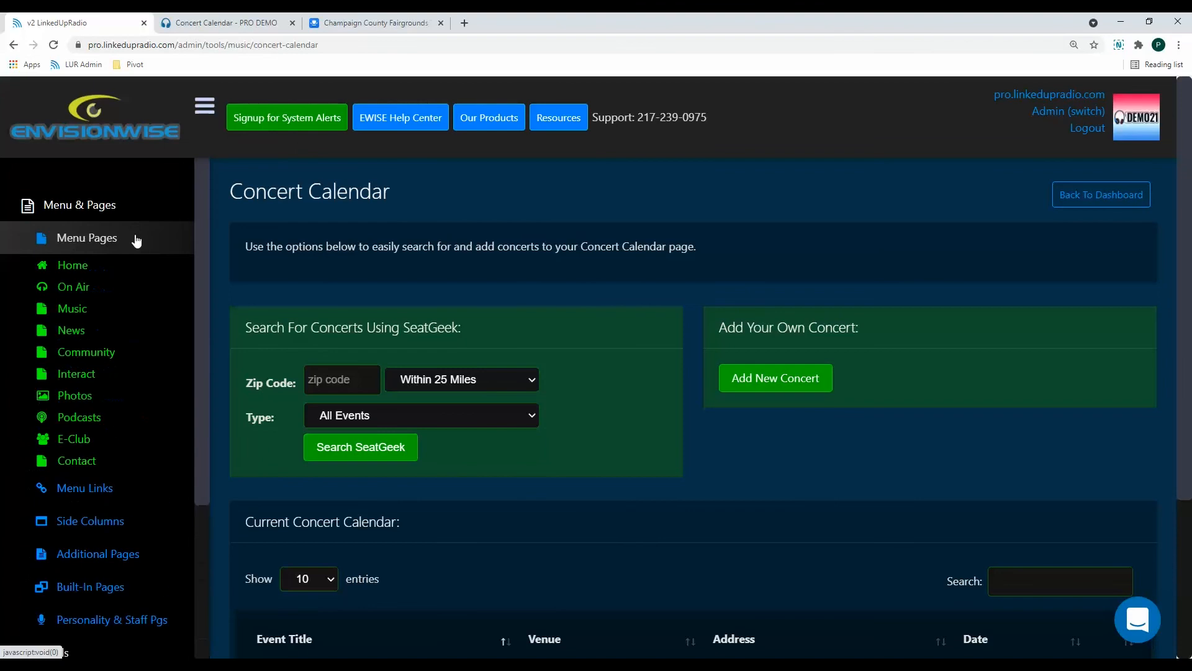
click(108, 352)
scroll(657, 360, down, 5)
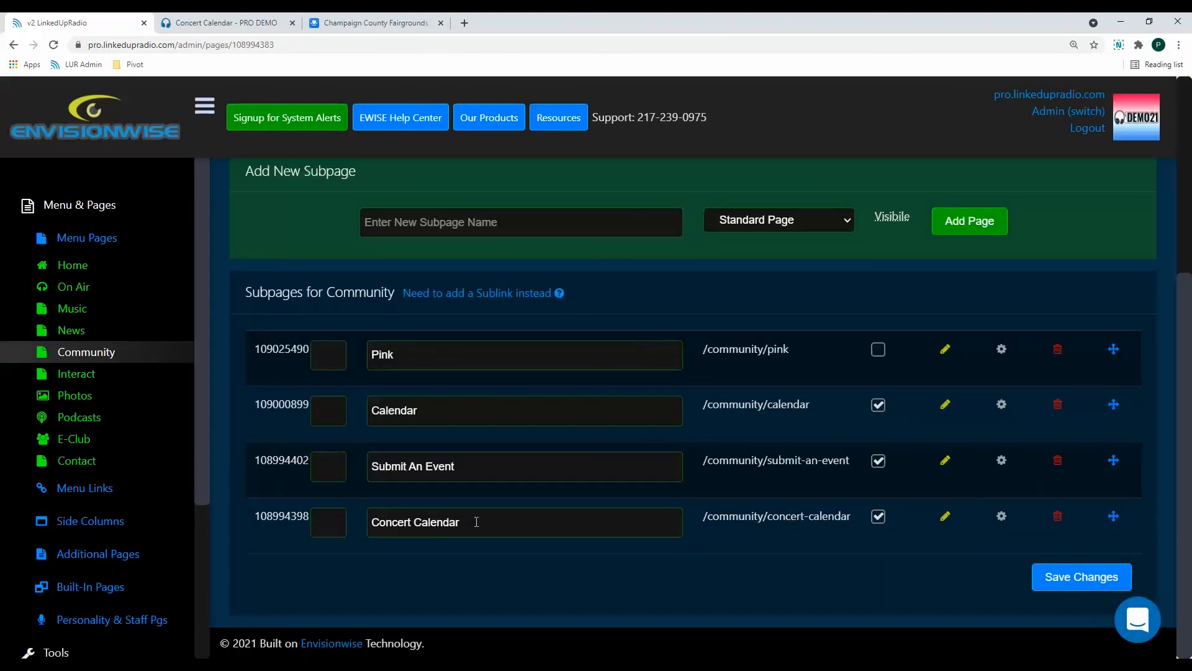
click(946, 517)
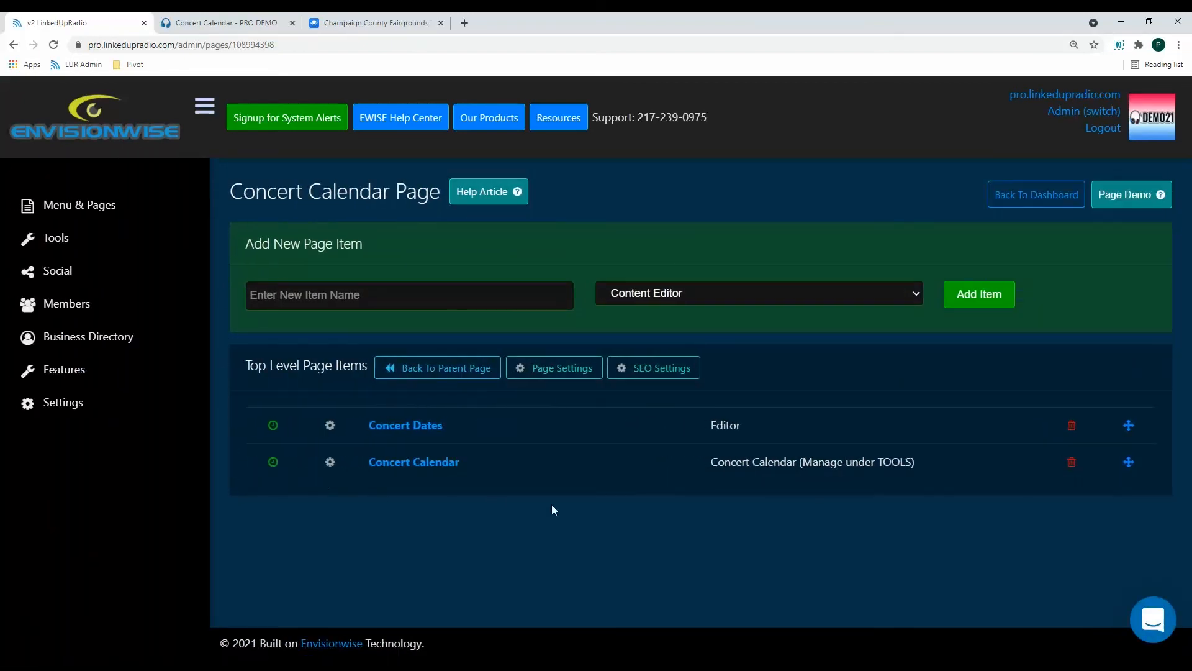
Examine the schedule and item display settings of the Concert Calendar page item, keeping its visibility ON
click(273, 462)
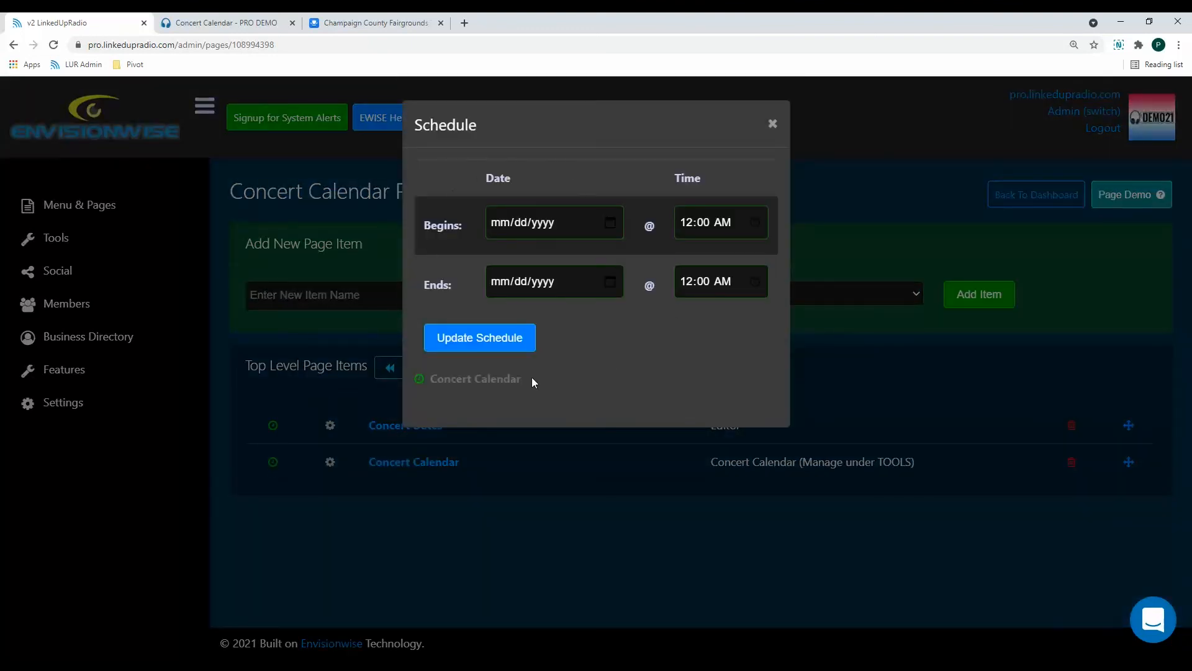
click(773, 123)
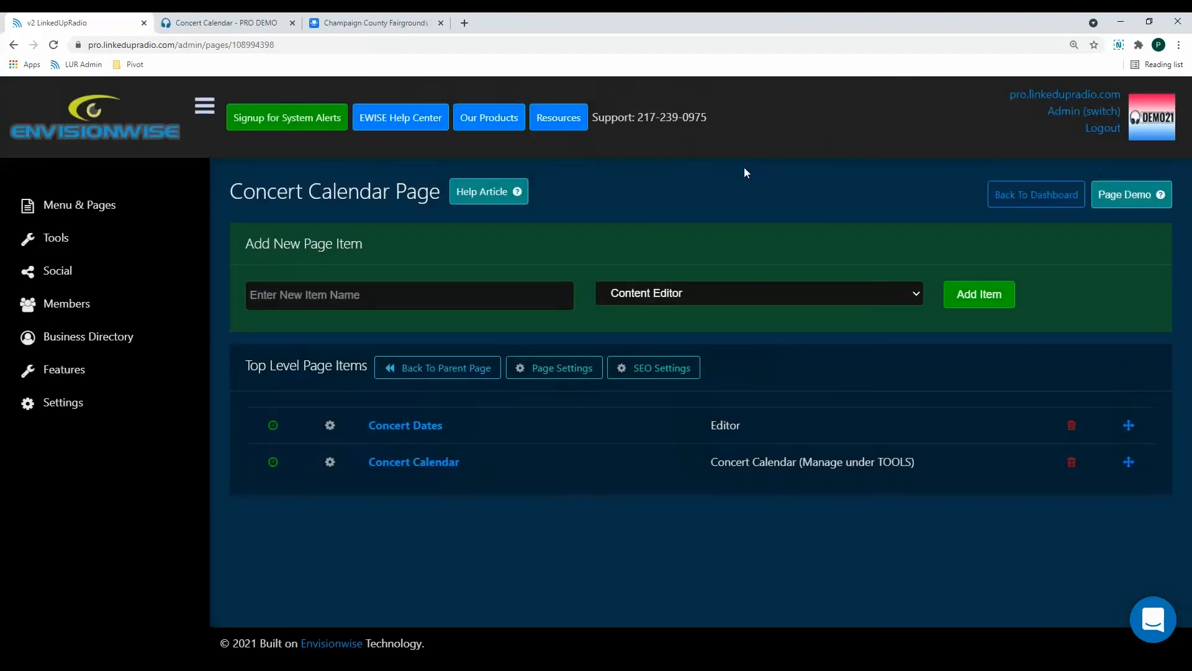
click(330, 462)
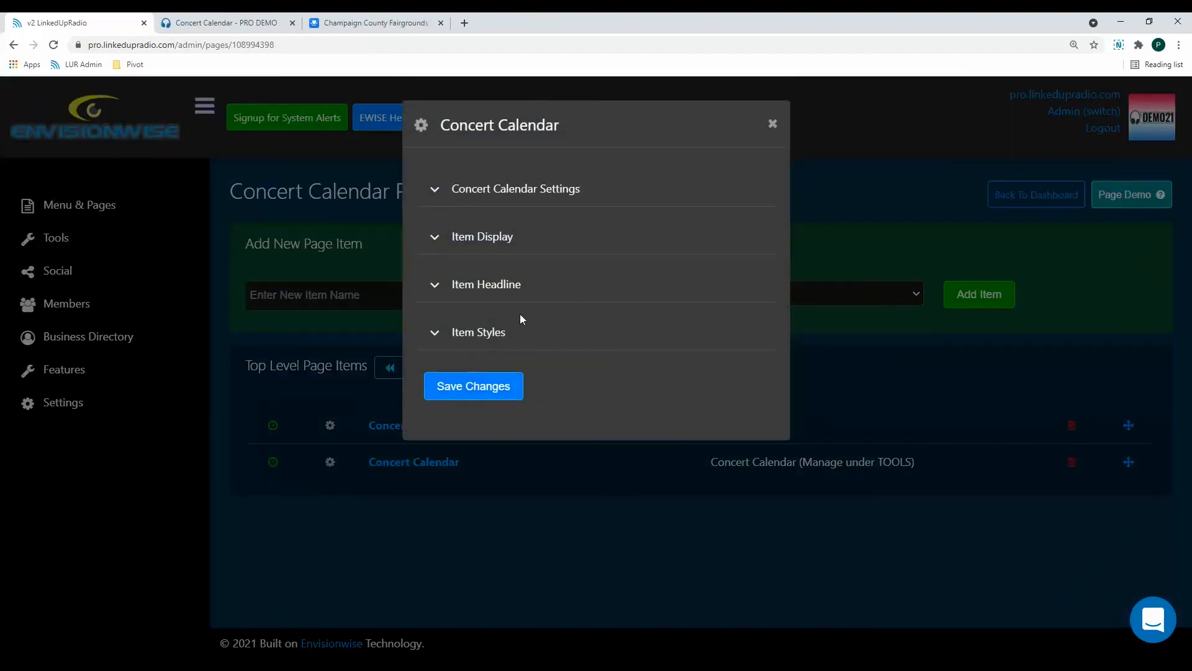
click(511, 246)
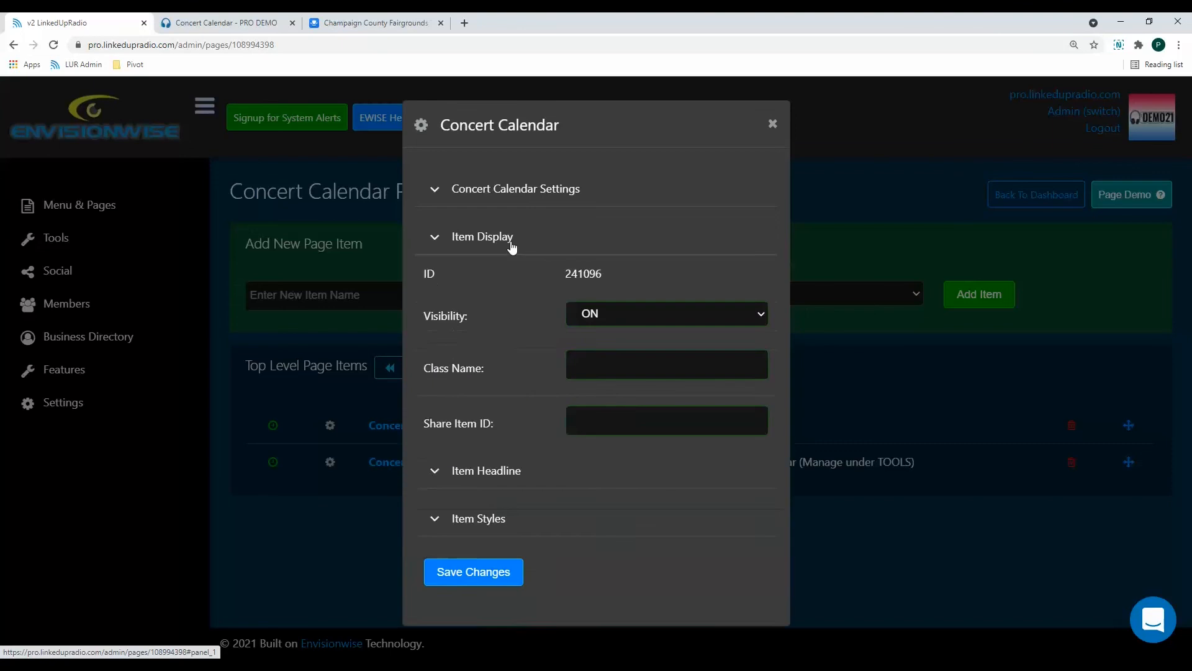
click(600, 318)
click(607, 331)
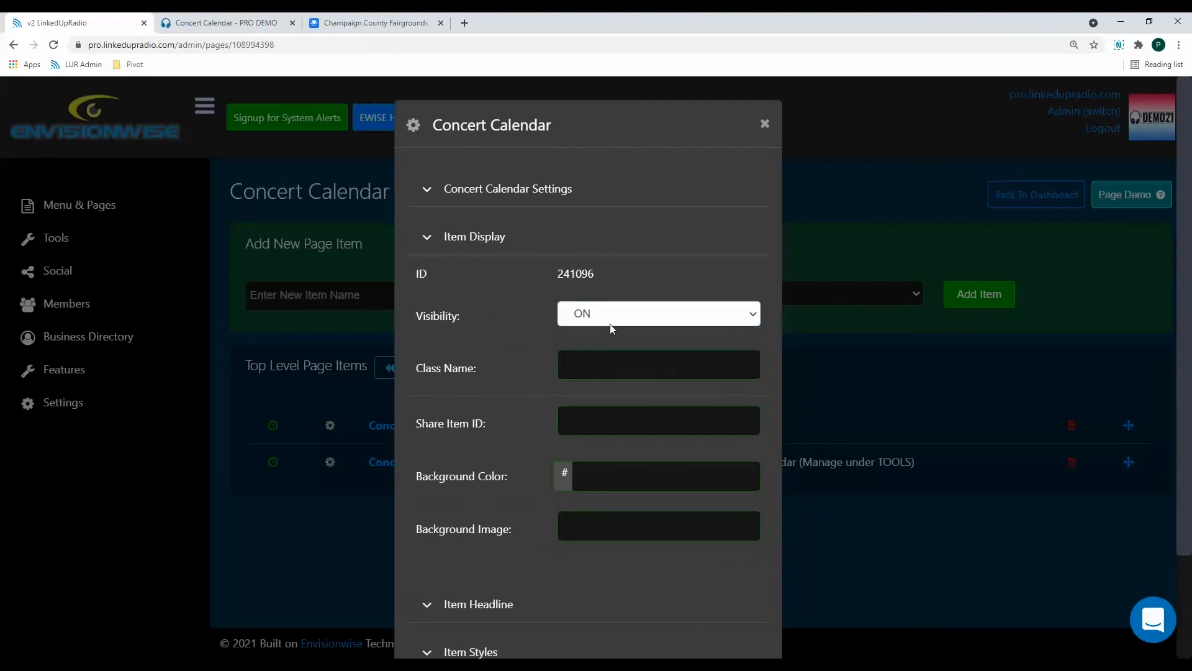
click(765, 125)
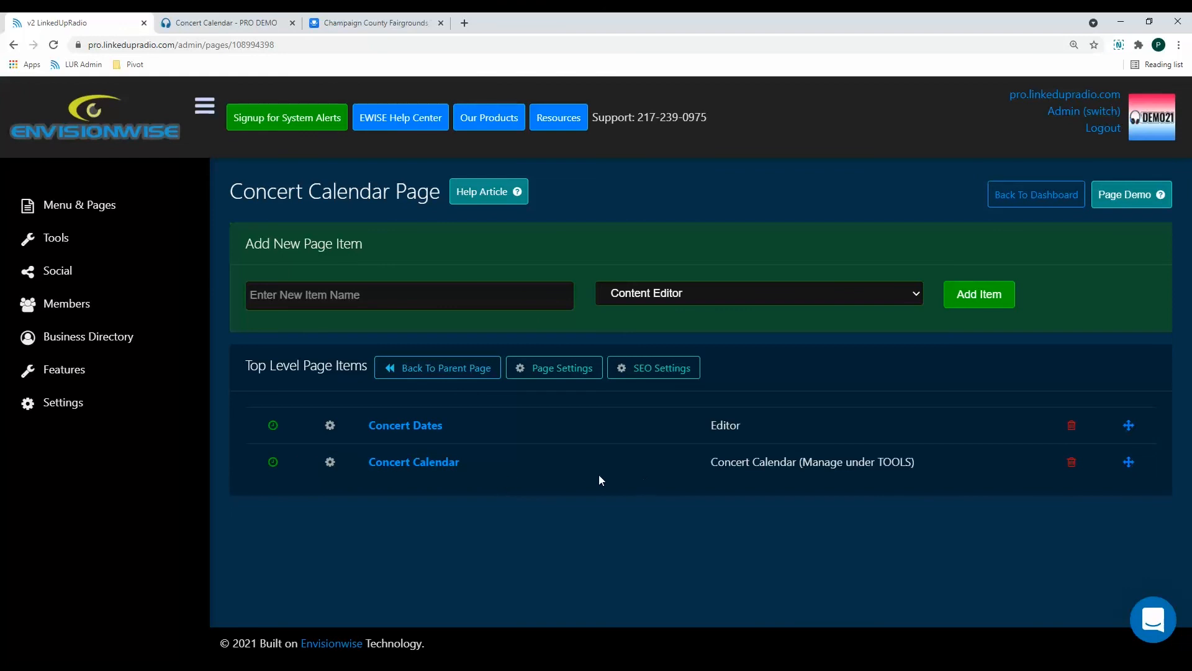
Open the Concert Calendar tool from its page item and bring up the support chat
click(427, 462)
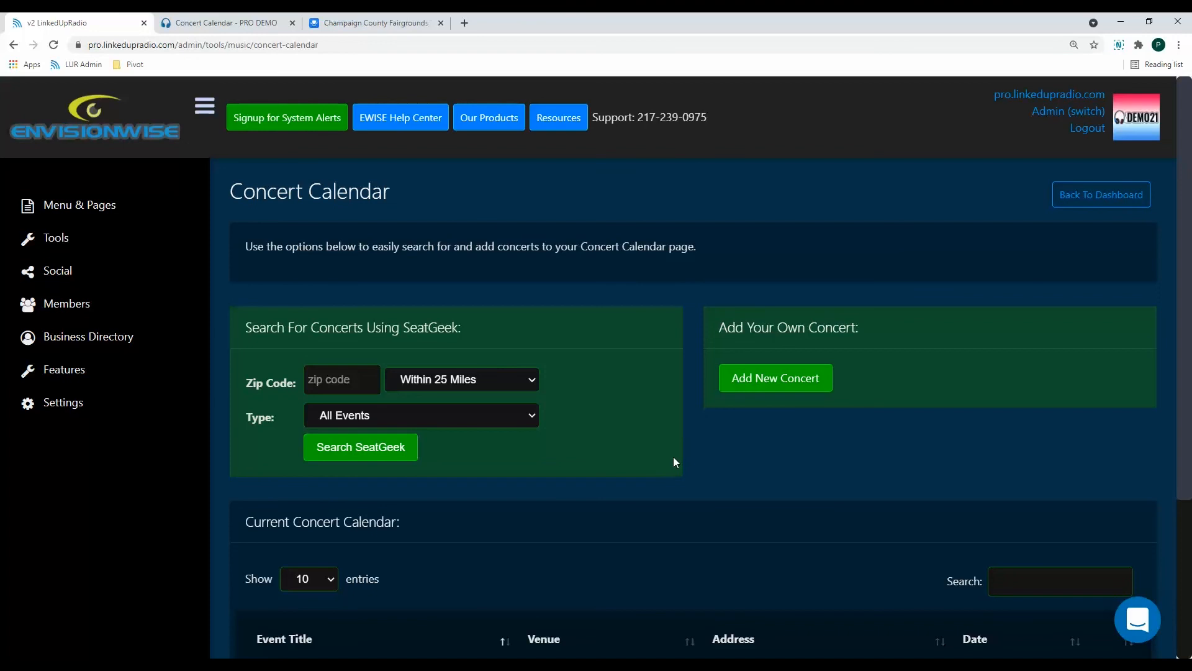
click(1137, 619)
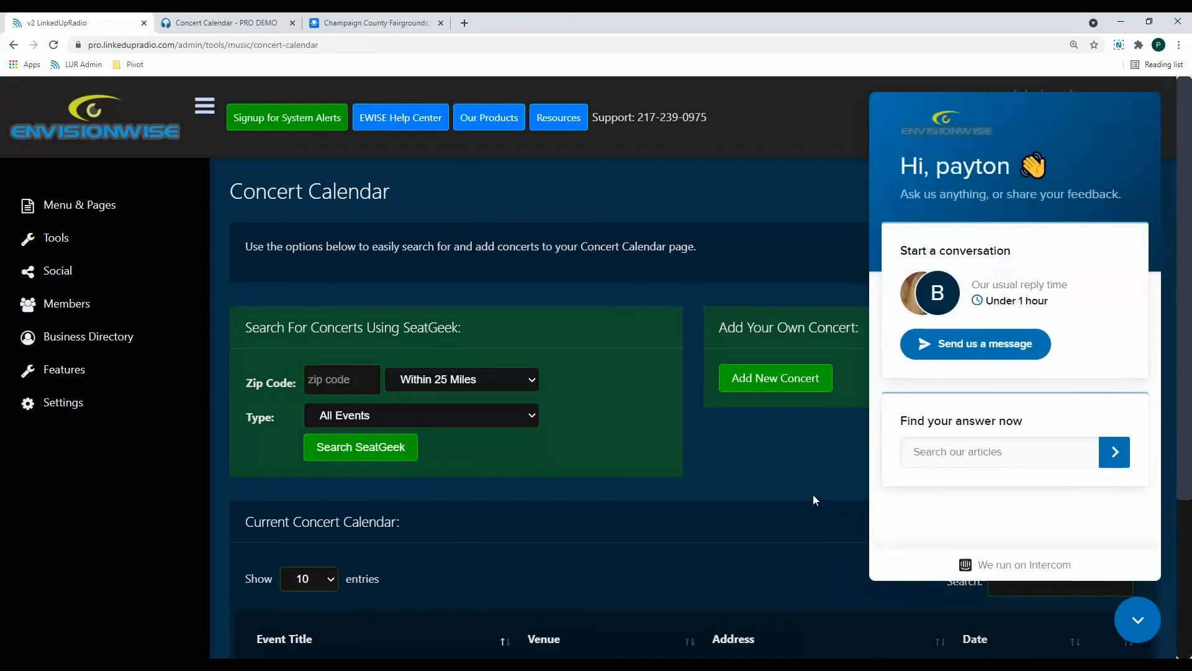